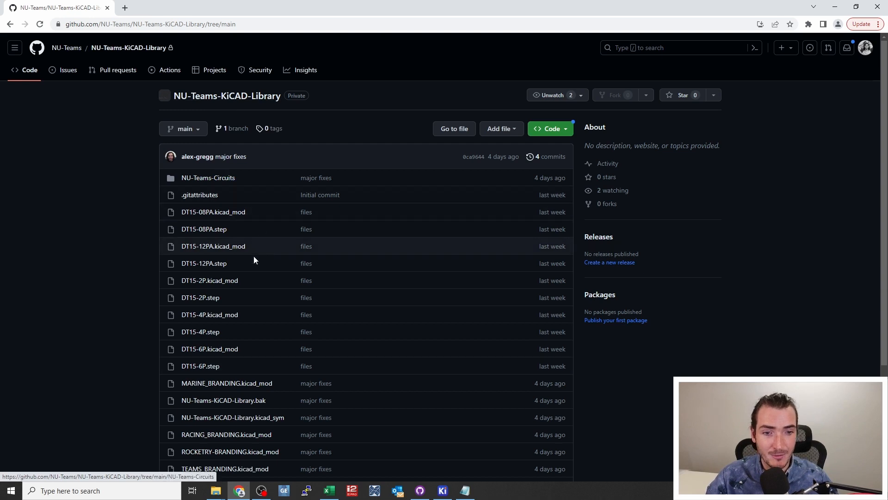
Switch to GitHub Desktop, fetch origin for the NU-Teams-KiCAD-Library repository, and move its window clear of the local files
{"action": "scroll", "coordinate": [268, 314], "scroll_direction": "down", "scroll_amount": 2}
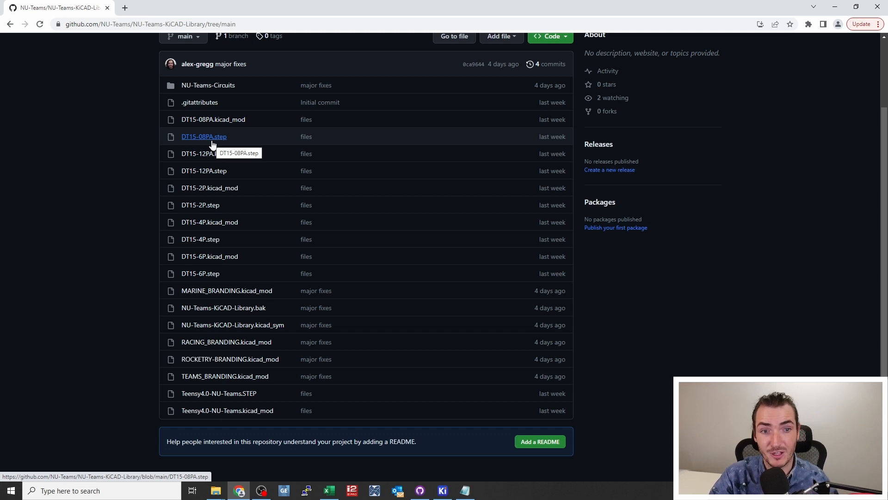
{"action": "scroll", "coordinate": [222, 153], "scroll_direction": "up", "scroll_amount": 2}
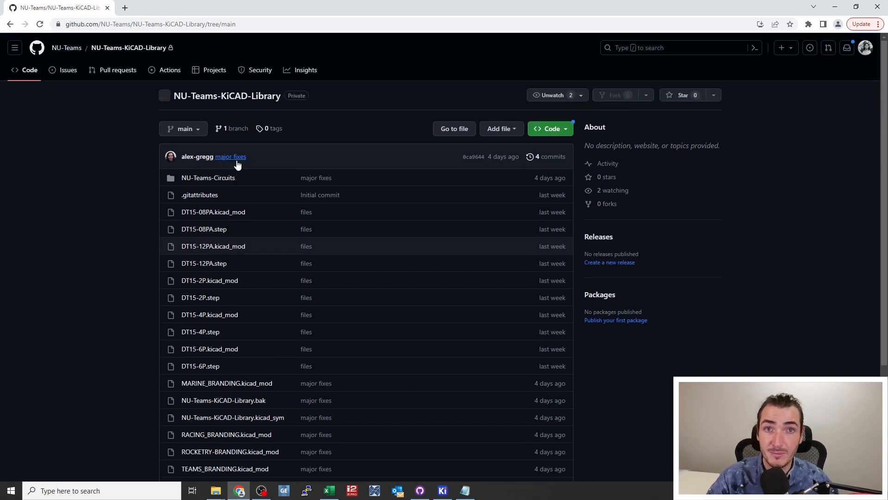
{"action": "mouse_move", "coordinate": [420, 490]}
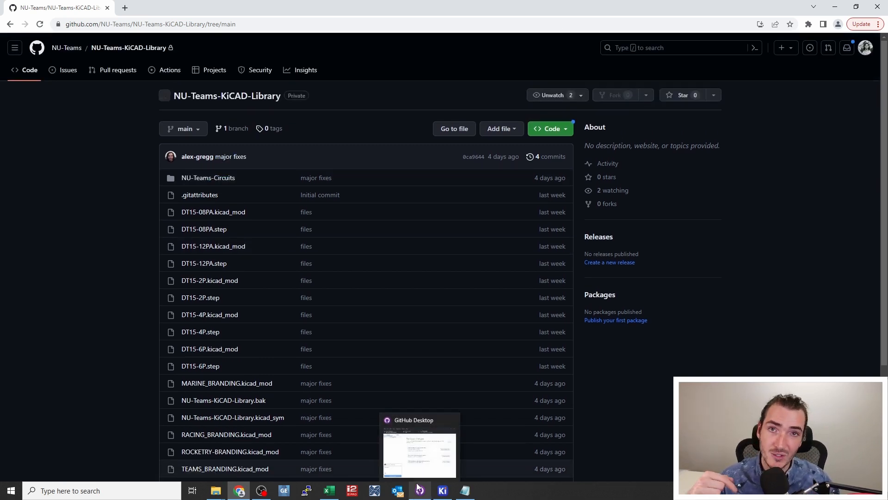
{"action": "mouse_move", "coordinate": [401, 470]}
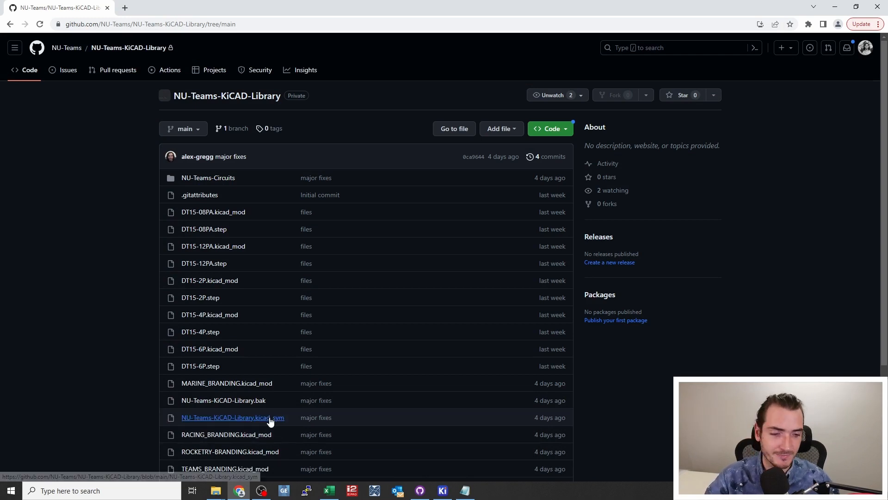
{"action": "left_click", "coordinate": [420, 491]}
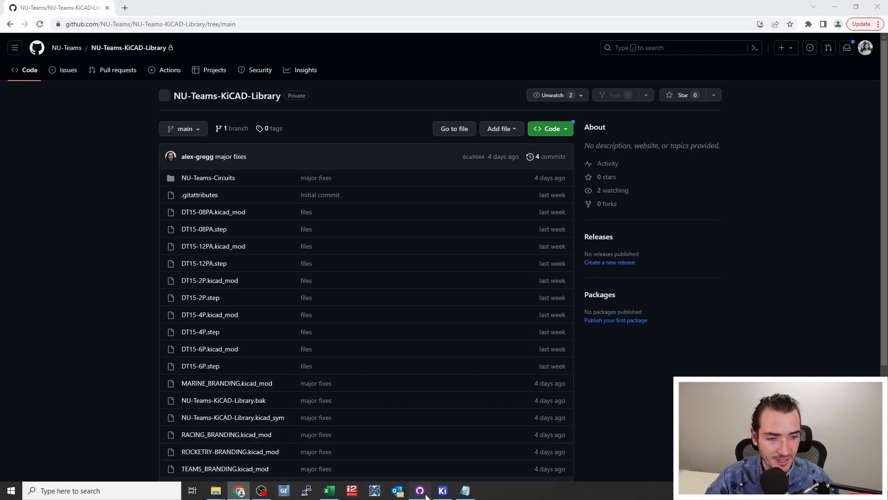
{"action": "left_click", "coordinate": [835, 7]}
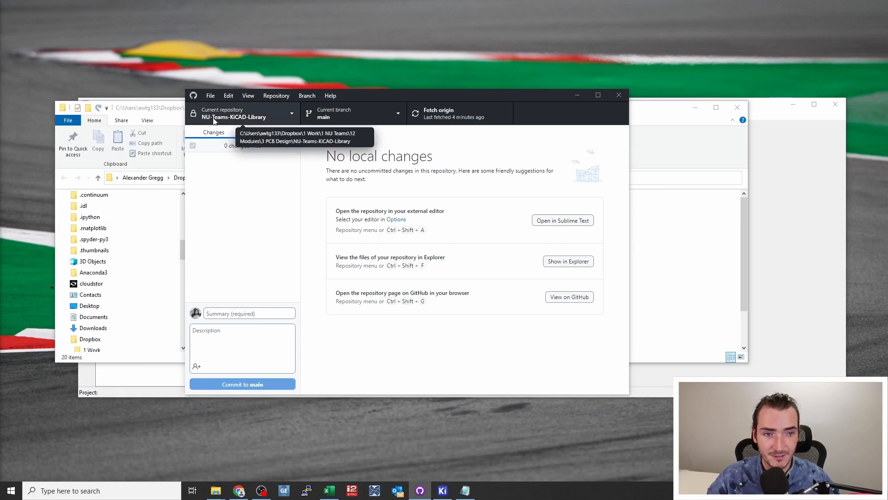
{"action": "left_click", "coordinate": [439, 118]}
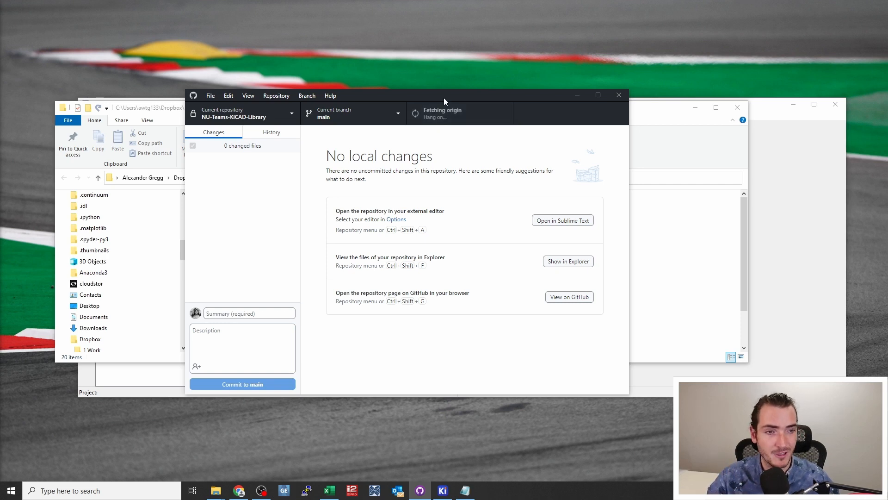
{"action": "left_click_drag", "start_coordinate": [443, 98], "coordinate": [629, 87]}
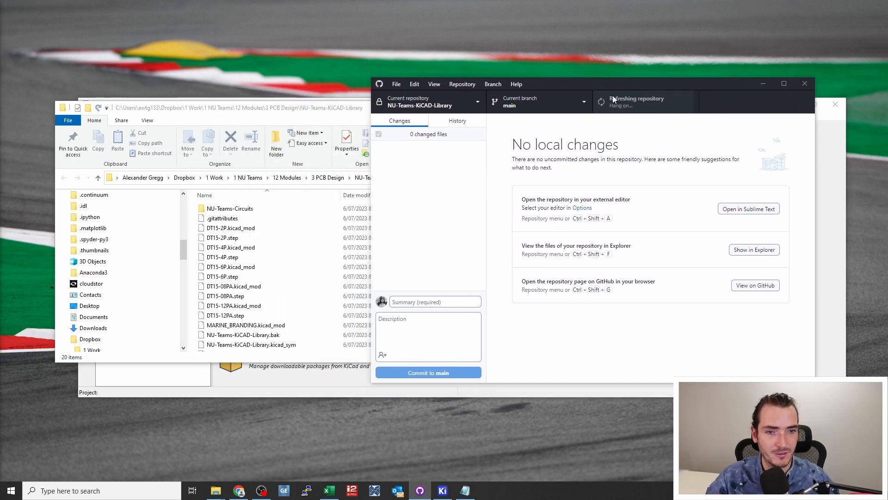
Switch to KiCad and add NU-Teams-KiCAD-Library.kicad_sym from the local repository folder to the global symbol libraries
{"action": "left_click", "coordinate": [284, 113]}
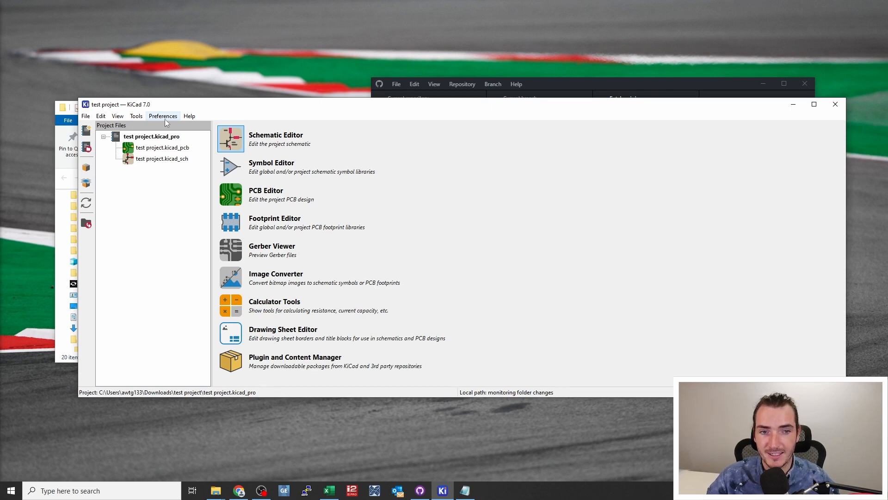
{"action": "left_click", "coordinate": [165, 119]}
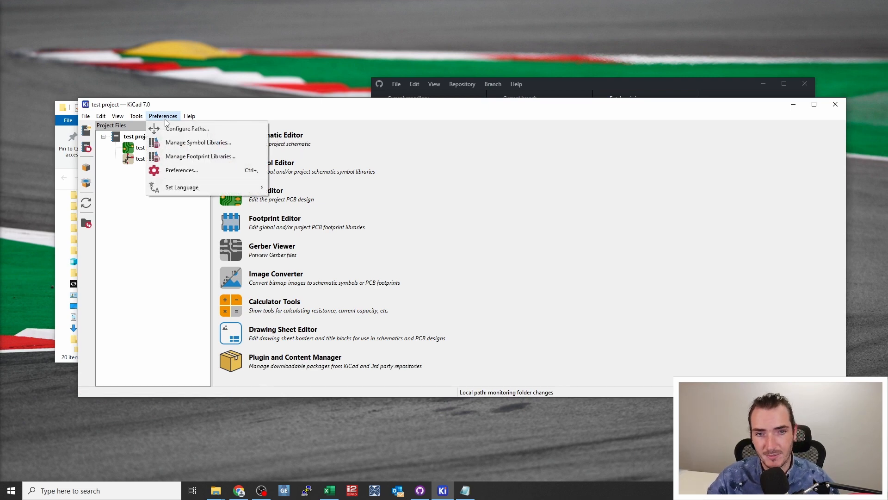
{"action": "left_click", "coordinate": [172, 147]}
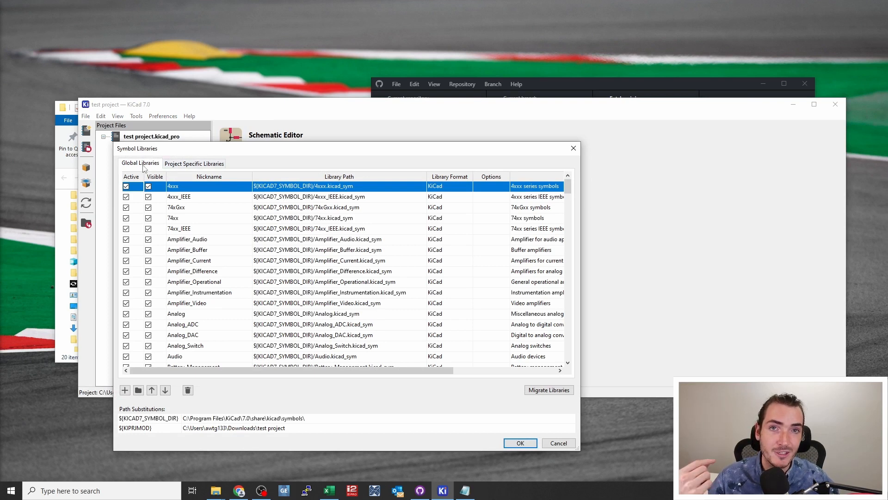
{"action": "left_click", "coordinate": [138, 390]}
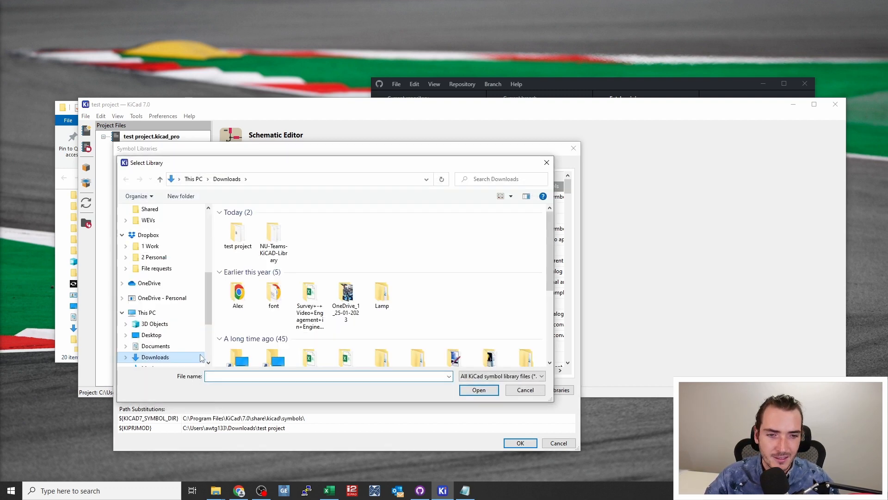
{"action": "scroll", "coordinate": [175, 264], "scroll_direction": "up", "scroll_amount": 5}
{"action": "scroll", "coordinate": [171, 259], "scroll_direction": "up", "scroll_amount": 1}
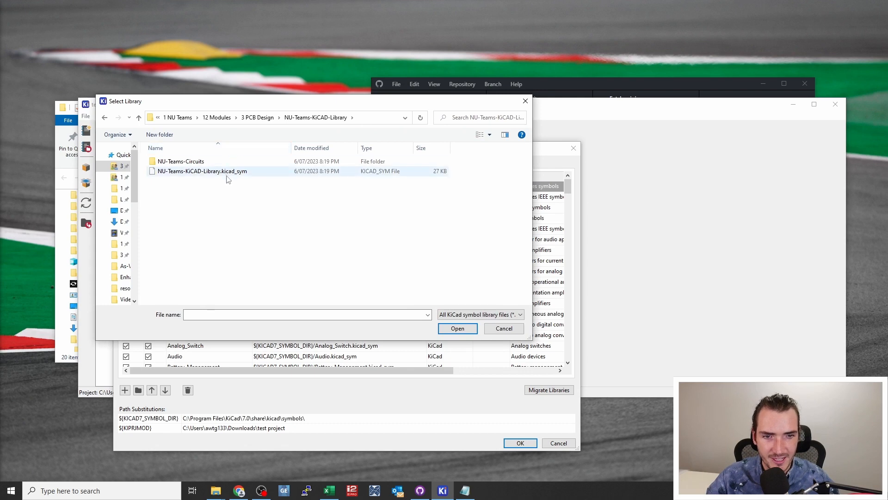
{"action": "left_click", "coordinate": [227, 172]}
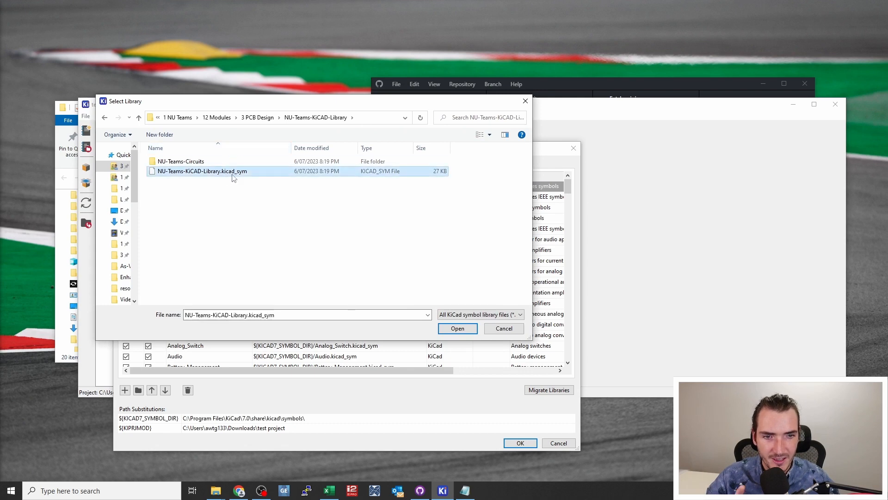
{"action": "left_click", "coordinate": [457, 328]}
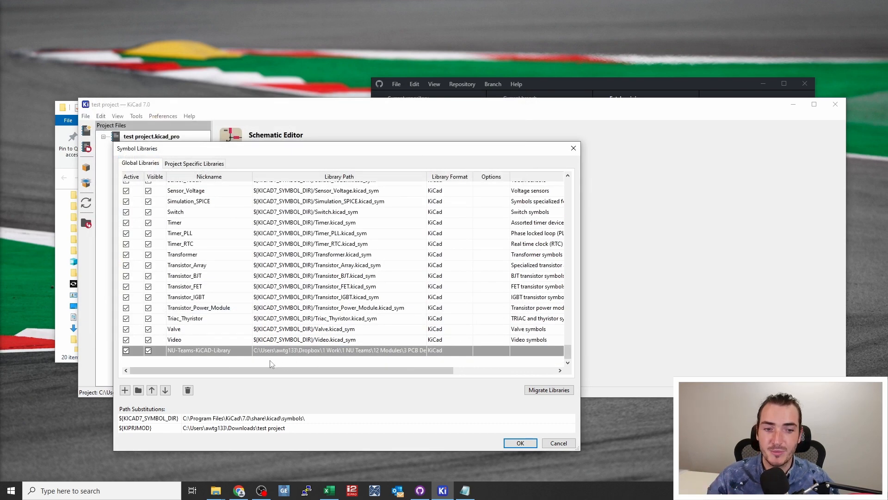
{"action": "left_click", "coordinate": [261, 352]}
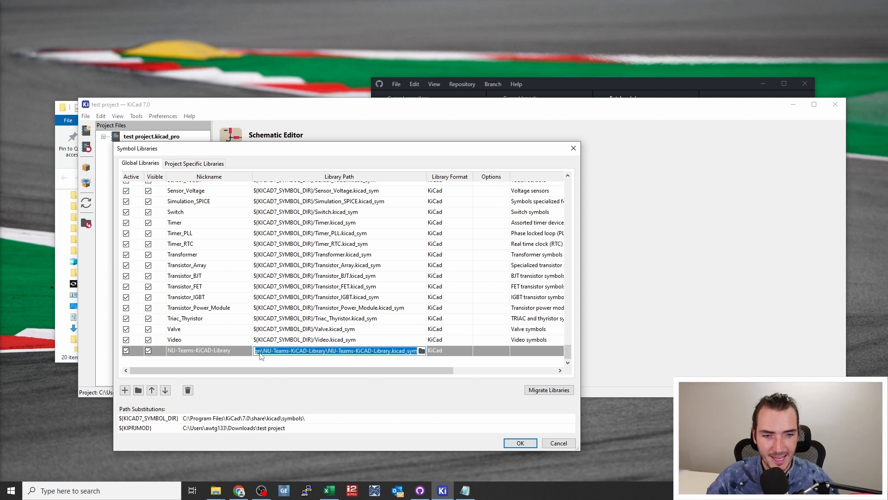
{"action": "left_click", "coordinate": [299, 356]}
{"action": "left_click", "coordinate": [516, 444]}
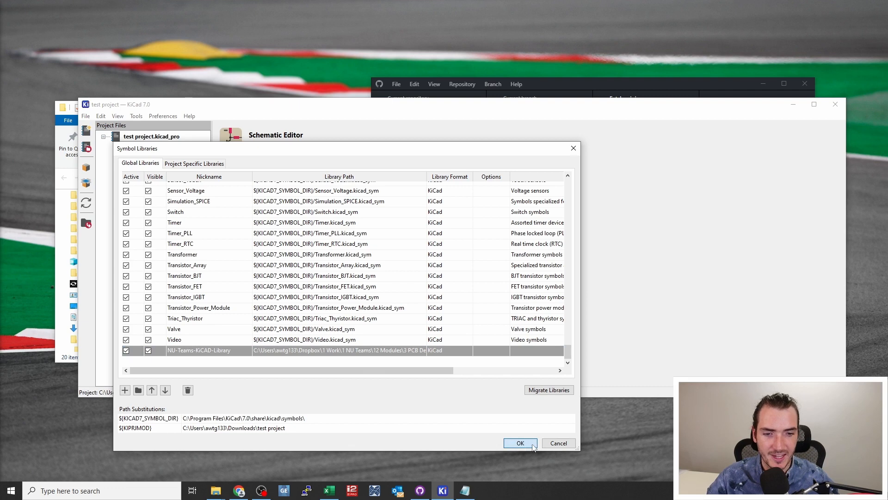
{"action": "left_click", "coordinate": [528, 446]}
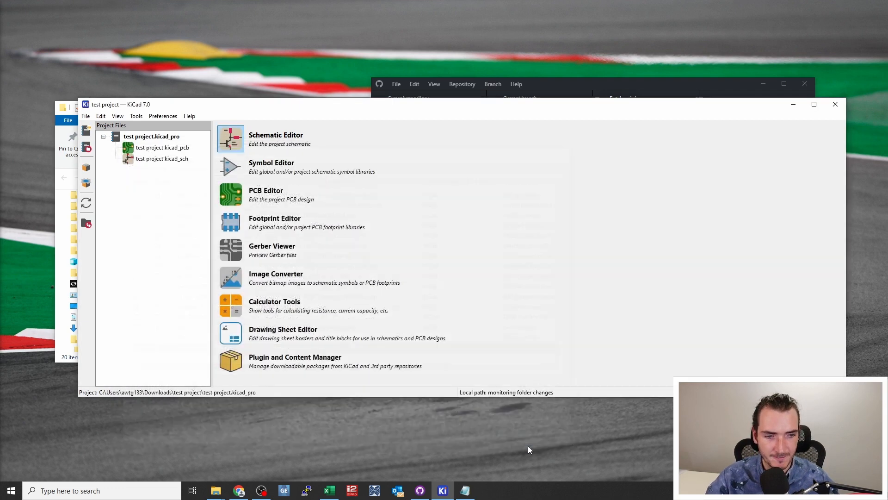
Add the local NU-Teams-KiCAD-Library folder to the global footprint libraries
{"action": "left_click", "coordinate": [163, 115]}
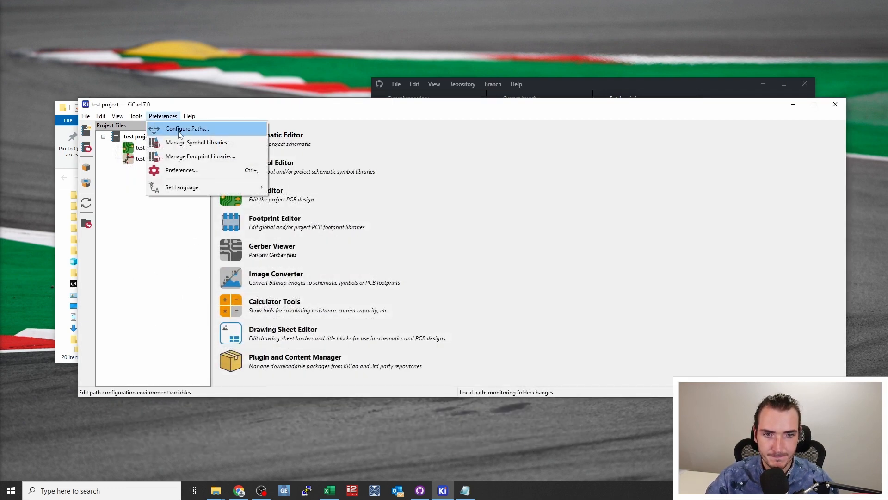
{"action": "left_click", "coordinate": [182, 155]}
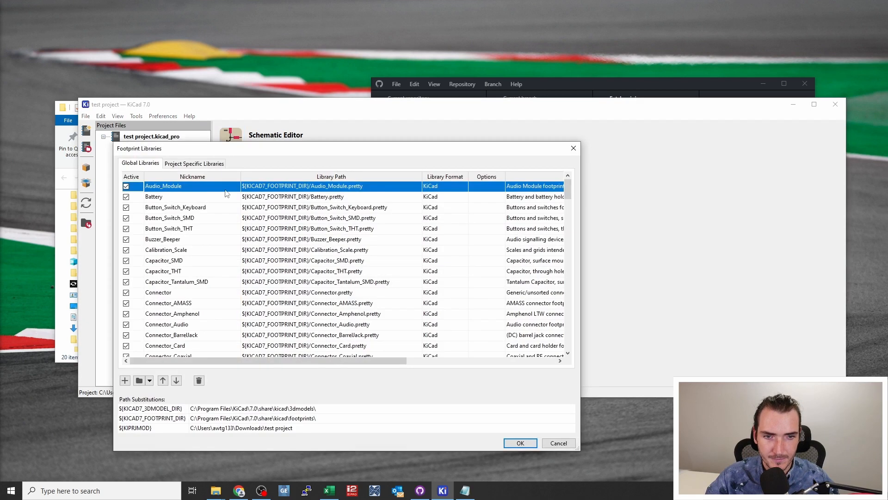
{"action": "left_click", "coordinate": [139, 380]}
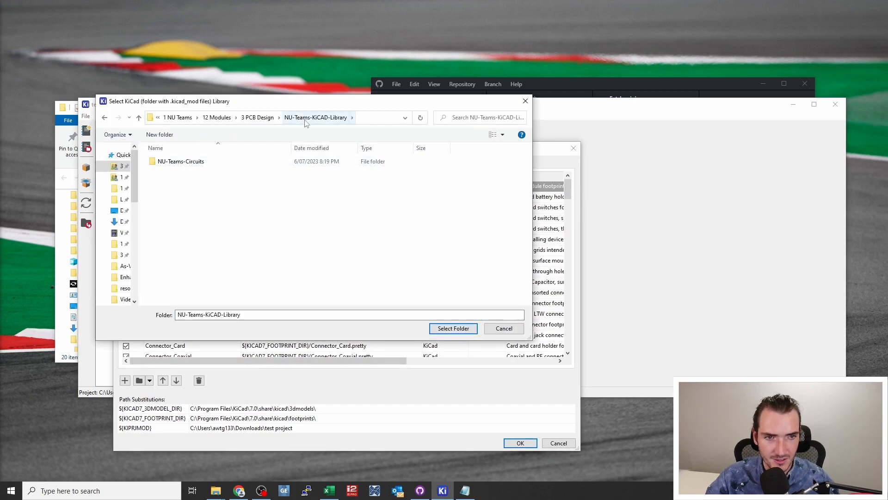
{"action": "left_click", "coordinate": [454, 329]}
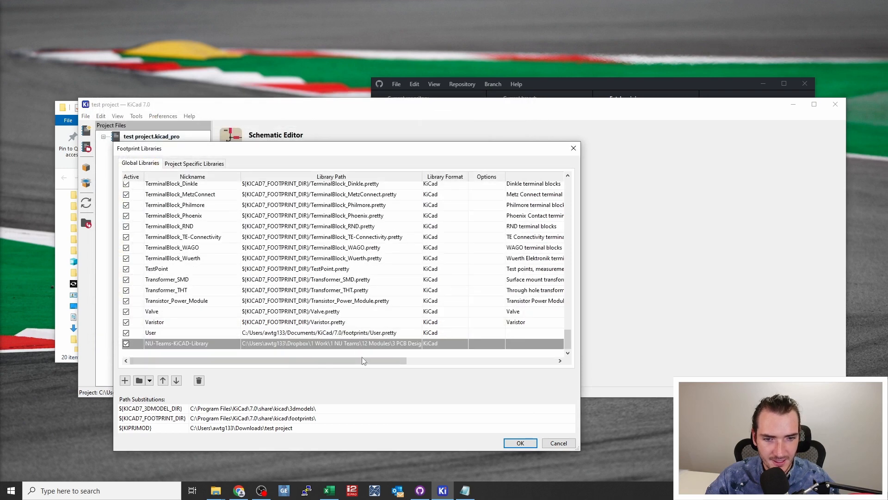
{"action": "left_click", "coordinate": [521, 443]}
Open the project's schematic and search the symbols available for placement for "nu teams"
{"action": "left_click", "coordinate": [230, 139]}
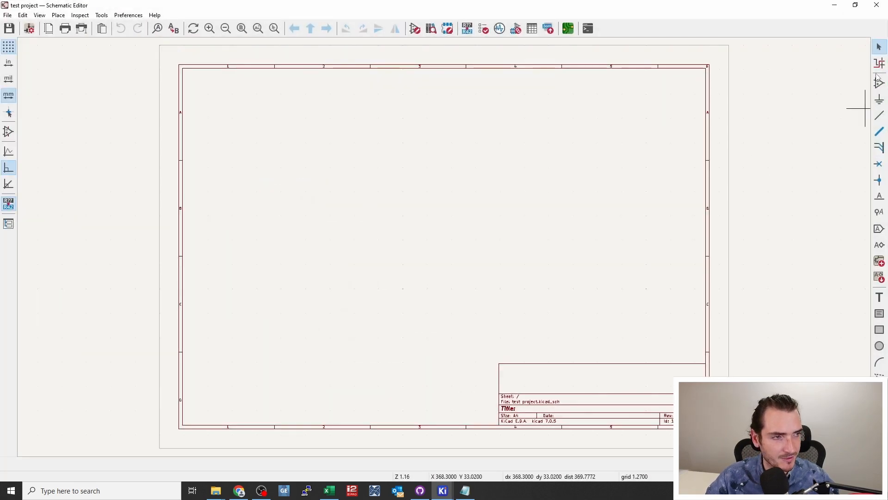
{"action": "left_click", "coordinate": [296, 188]}
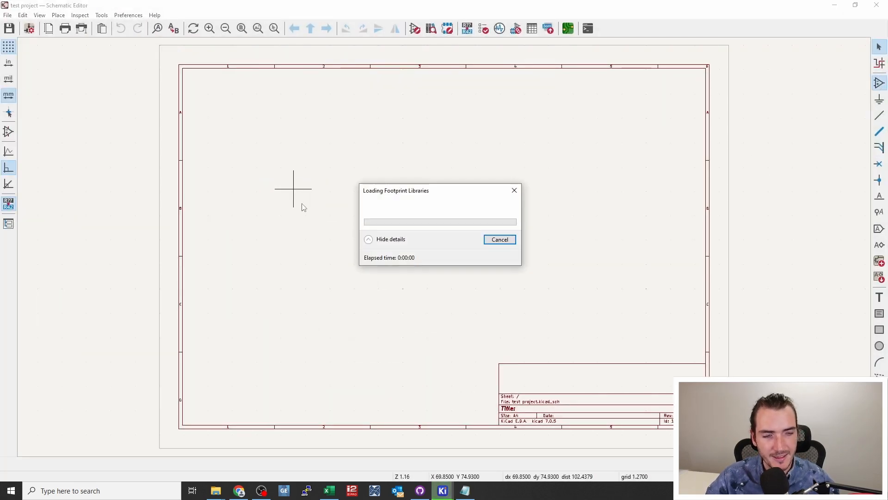
{"action": "type", "text": "n"}
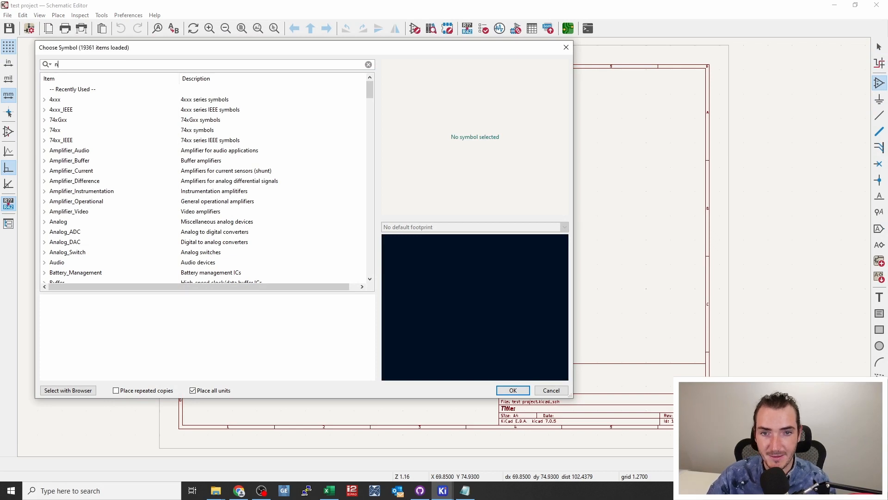
{"action": "type", "text": "u tr"}
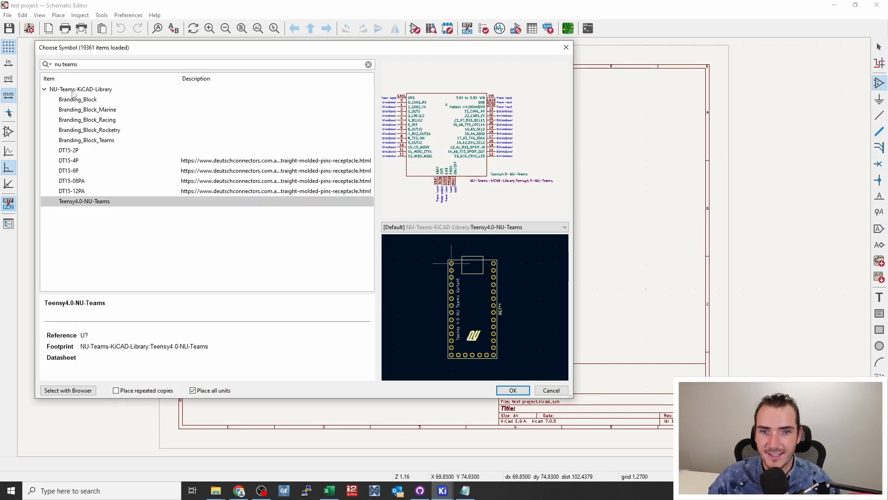
Examine the symbol and footprint previews of the branding blocks, DT15-2P and DT15-4P in the NU-Teams library
{"action": "left_click", "coordinate": [79, 100]}
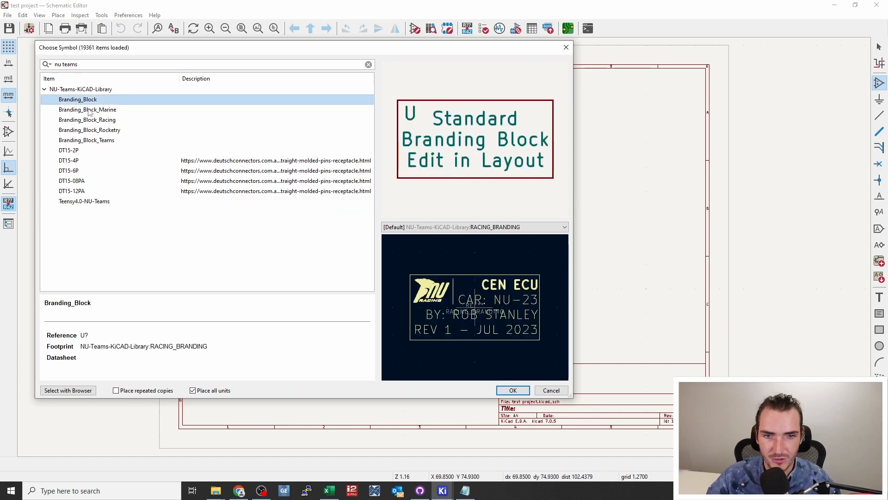
{"action": "left_click", "coordinate": [87, 110]}
{"action": "left_click", "coordinate": [92, 121]}
{"action": "left_click", "coordinate": [96, 130]}
{"action": "left_click", "coordinate": [97, 140]}
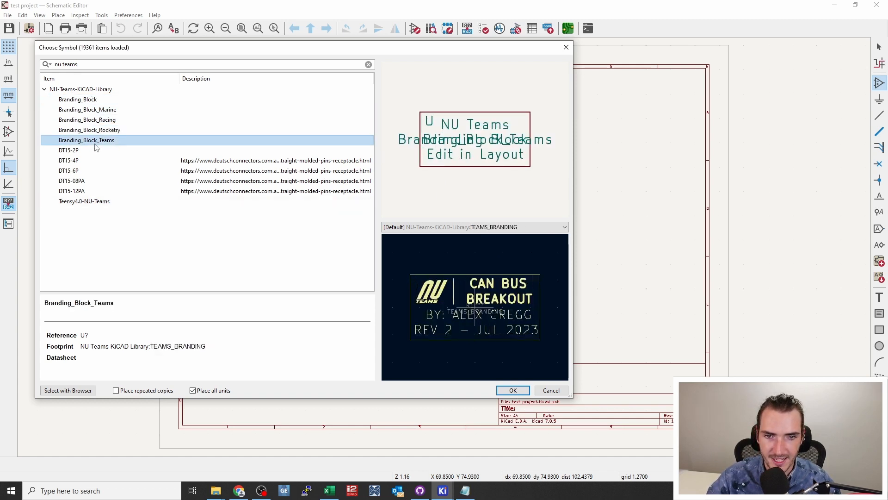
{"action": "left_click", "coordinate": [85, 151]}
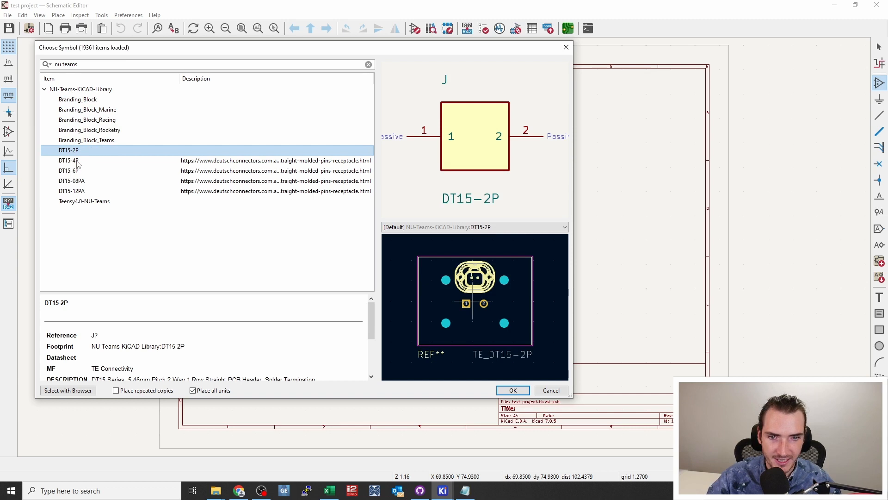
{"action": "left_click", "coordinate": [81, 162]}
{"action": "scroll", "coordinate": [476, 307], "scroll_direction": "up", "scroll_amount": 3}
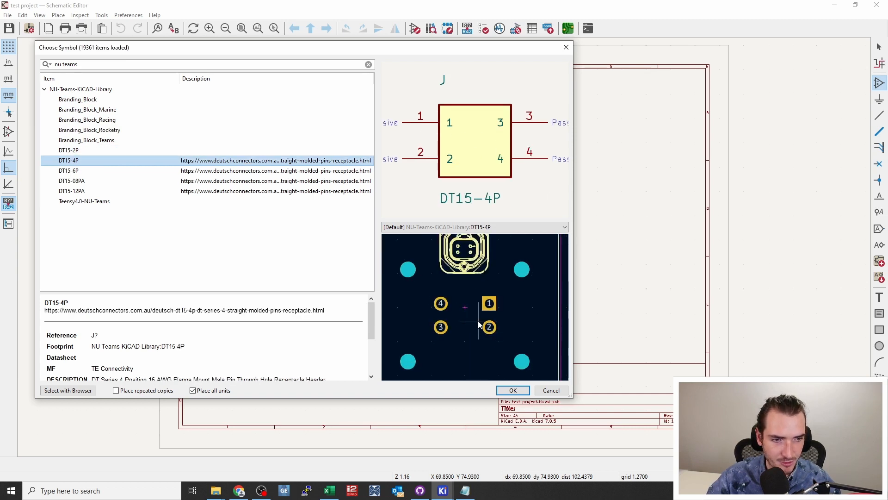
{"action": "scroll", "coordinate": [481, 324], "scroll_direction": "down", "scroll_amount": 2}
{"action": "scroll", "coordinate": [494, 355], "scroll_direction": "up", "scroll_amount": 2}
{"action": "scroll", "coordinate": [483, 336], "scroll_direction": "up", "scroll_amount": 5}
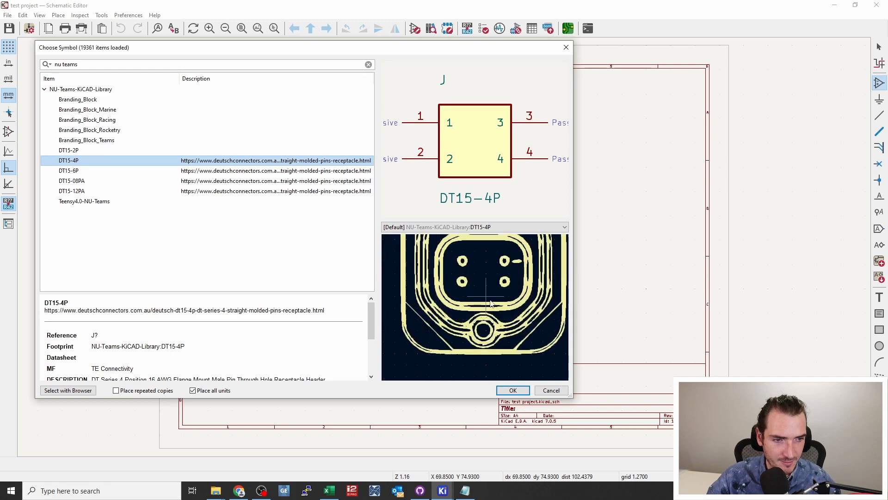
{"action": "scroll", "coordinate": [482, 337], "scroll_direction": "down", "scroll_amount": 5}
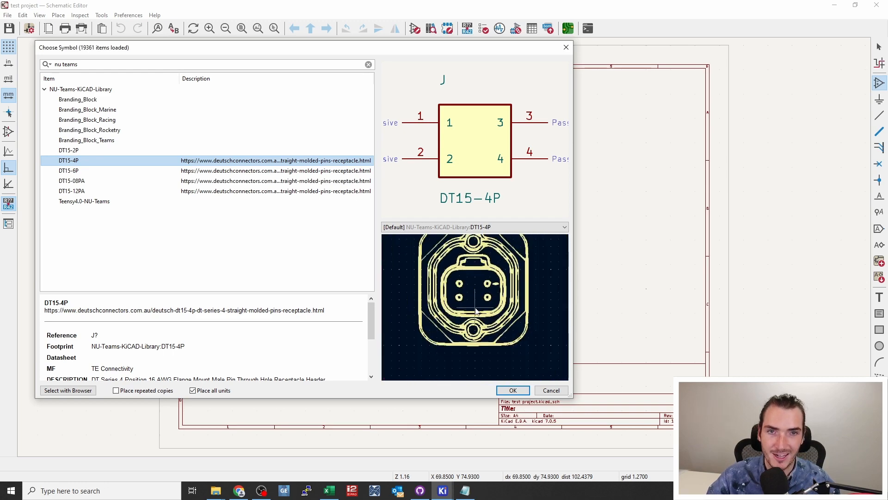
Place the DT15-4P connector in the sheet's upper-left area and the Teensy4.0-NU-Teams symbol to its right
{"action": "double_click", "coordinate": [72, 163]}
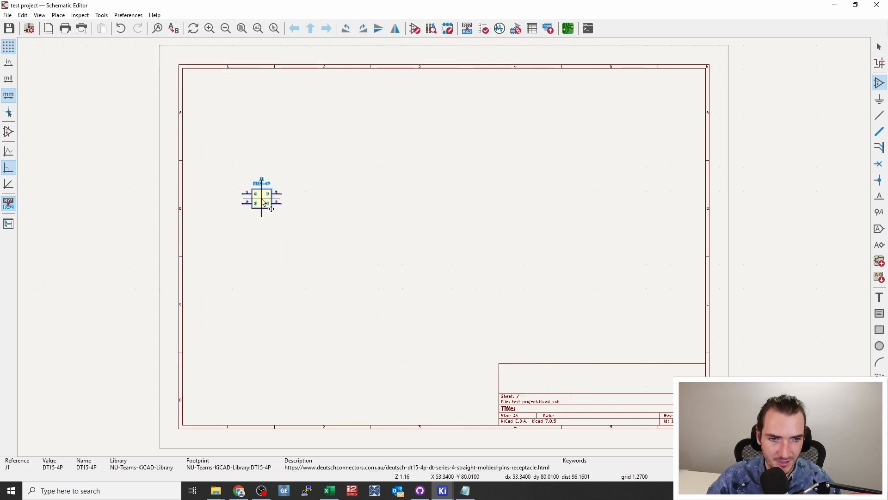
{"action": "left_click", "coordinate": [277, 191]}
{"action": "left_click", "coordinate": [357, 192]}
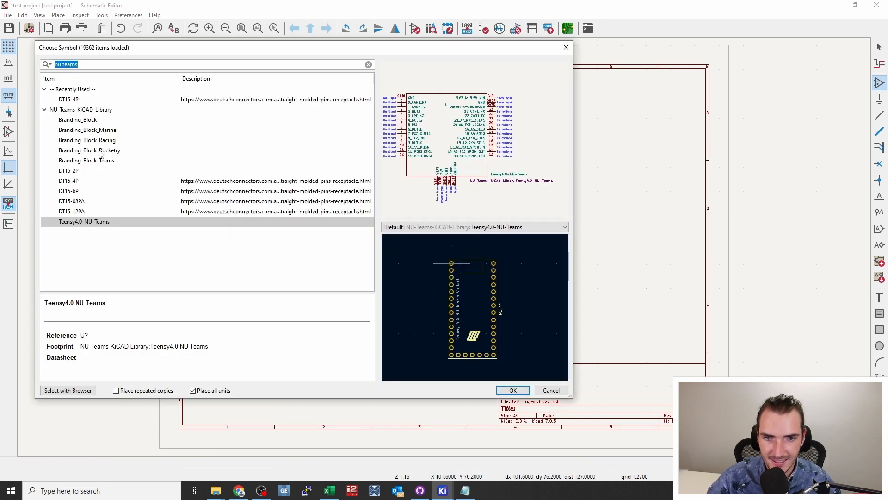
{"action": "double_click", "coordinate": [85, 221]}
{"action": "left_click", "coordinate": [357, 193]}
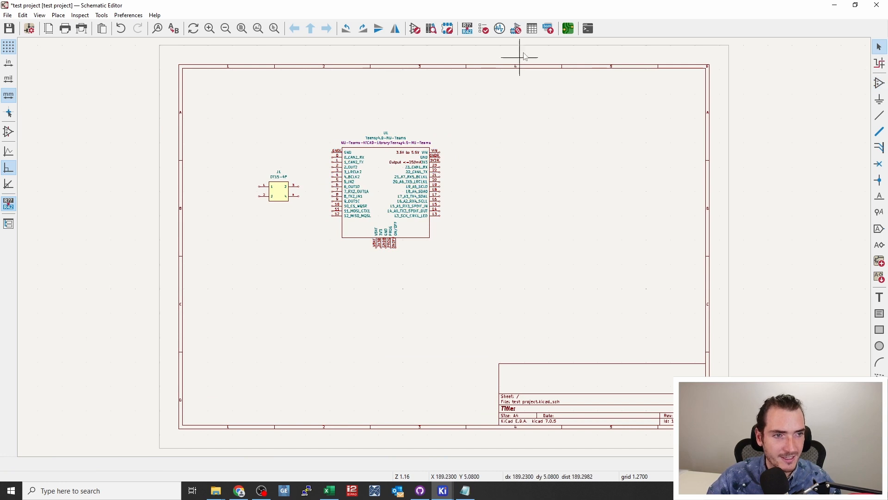
Update the PCB from the schematic, adding the DT15-4P and Teensy4.0-NU-Teams footprints, and move the Teensy farther right of the connector
{"action": "left_click", "coordinate": [569, 28]}
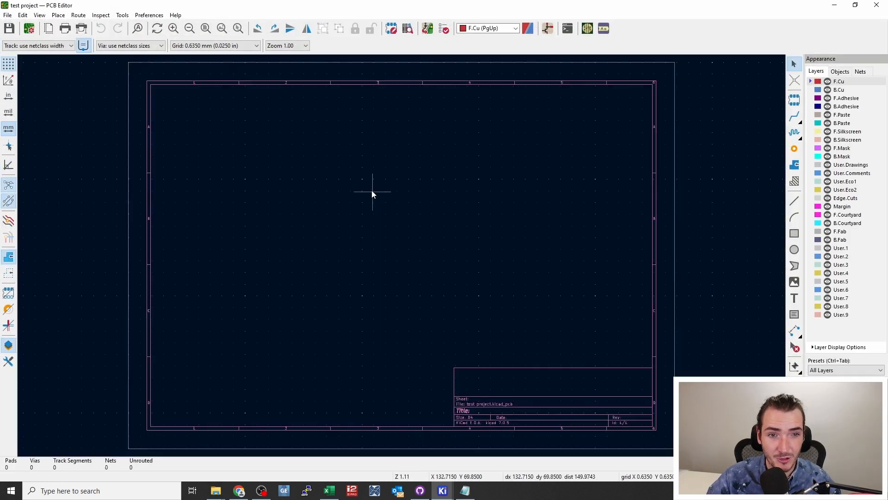
{"action": "left_click", "coordinate": [428, 28]}
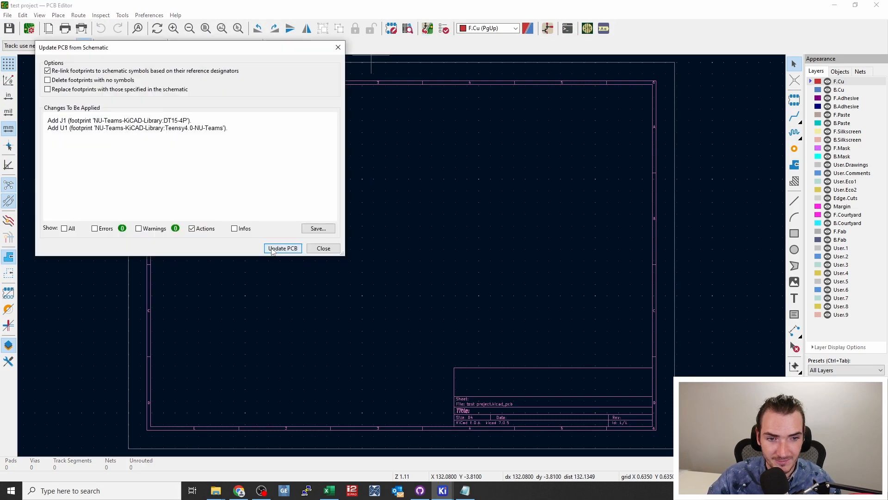
{"action": "left_click", "coordinate": [283, 248]}
{"action": "left_click", "coordinate": [323, 248]}
{"action": "scroll", "coordinate": [401, 255], "scroll_direction": "up", "scroll_amount": 3}
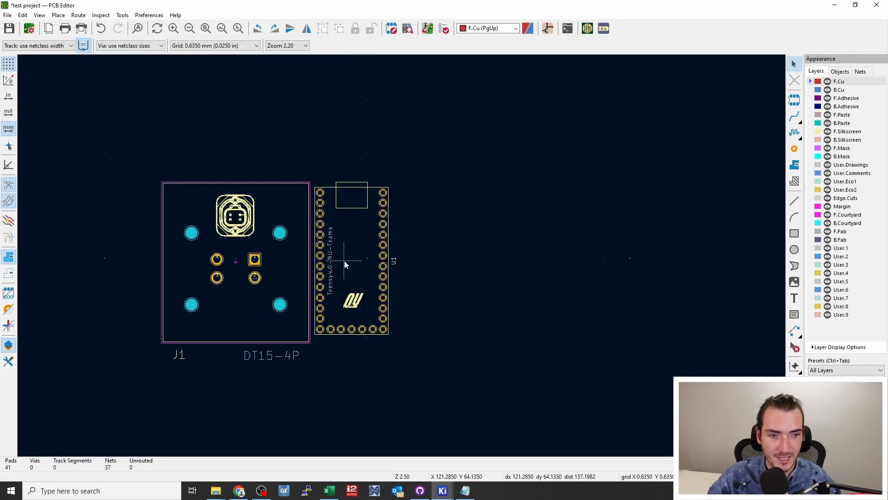
{"action": "left_click", "coordinate": [437, 255]}
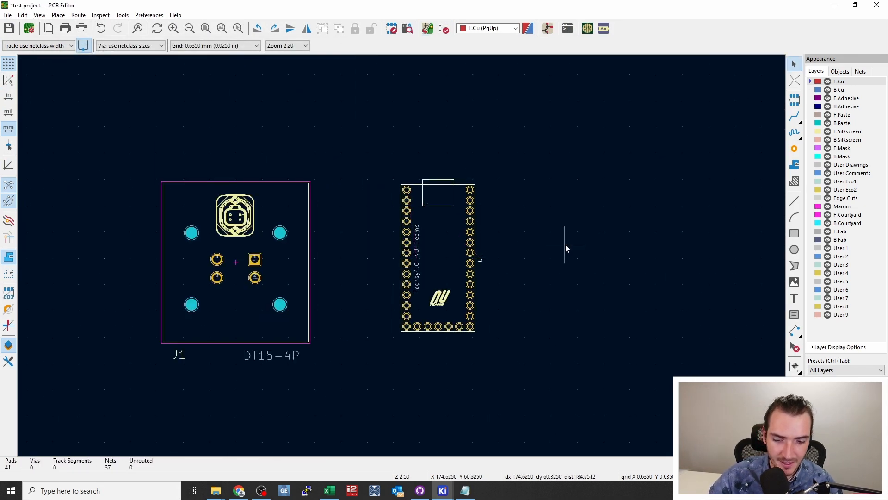
Inspect the DT15-4P and Teensy 3D models on the board in the 3D Viewer, from an angle and from above, and close it
{"action": "key", "text": "alt+3"}
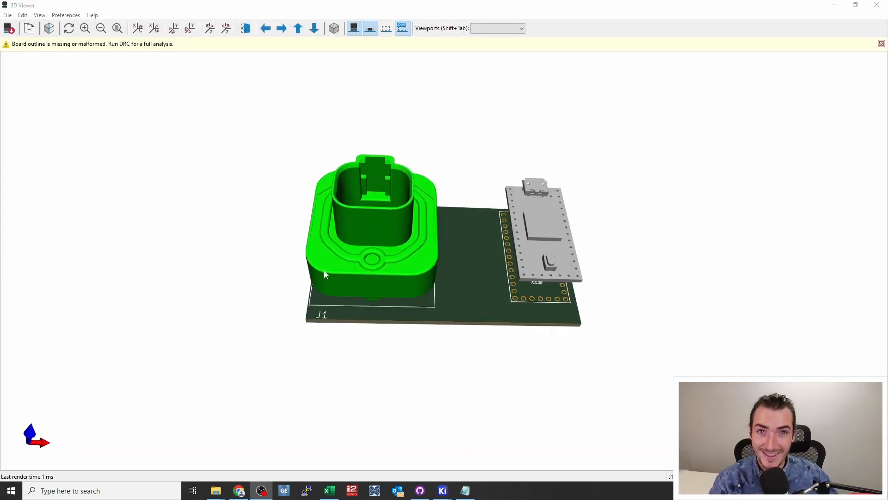
{"action": "left_click_drag", "start_coordinate": [494, 246], "coordinate": [497, 381]}
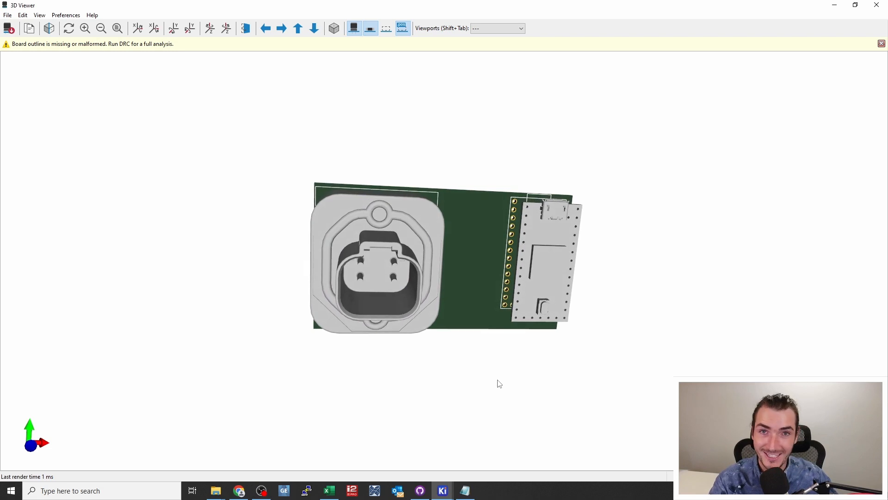
{"action": "left_click", "coordinate": [877, 5]}
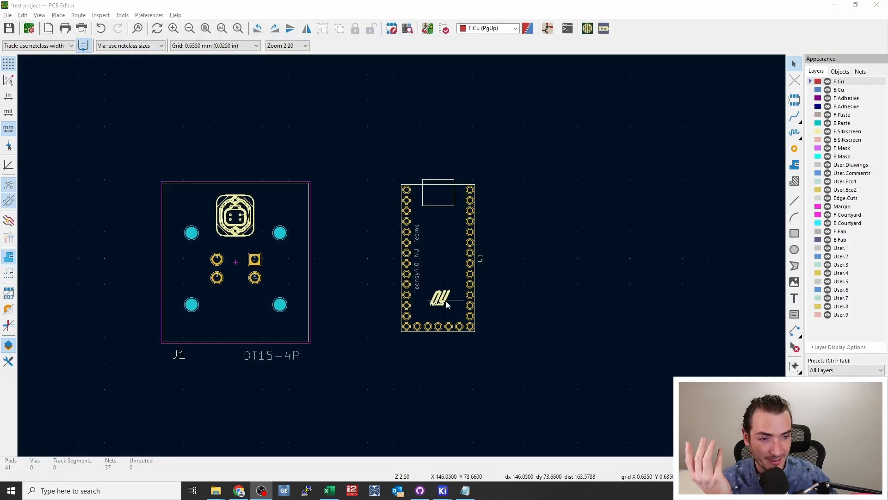
Open the Teensy footprint's 3D model properties and examine the relative path prefix of its STEP file
{"action": "left_click", "coordinate": [443, 252]}
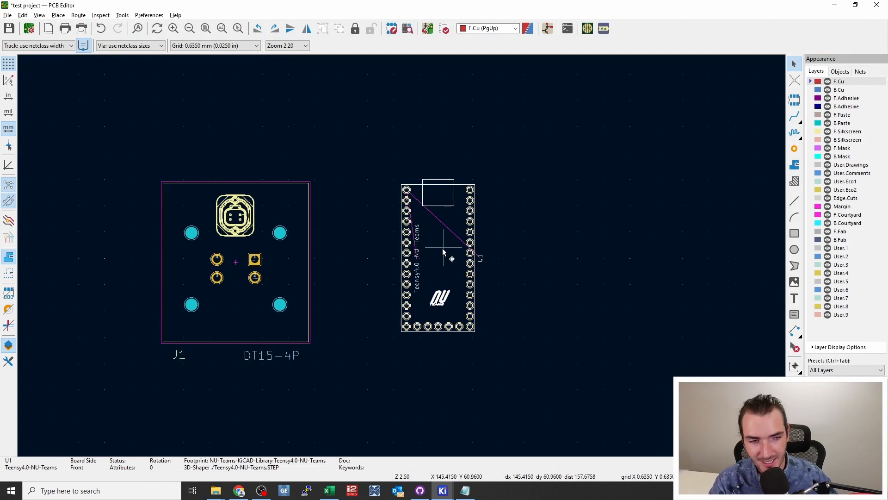
{"action": "double_click", "coordinate": [442, 252]}
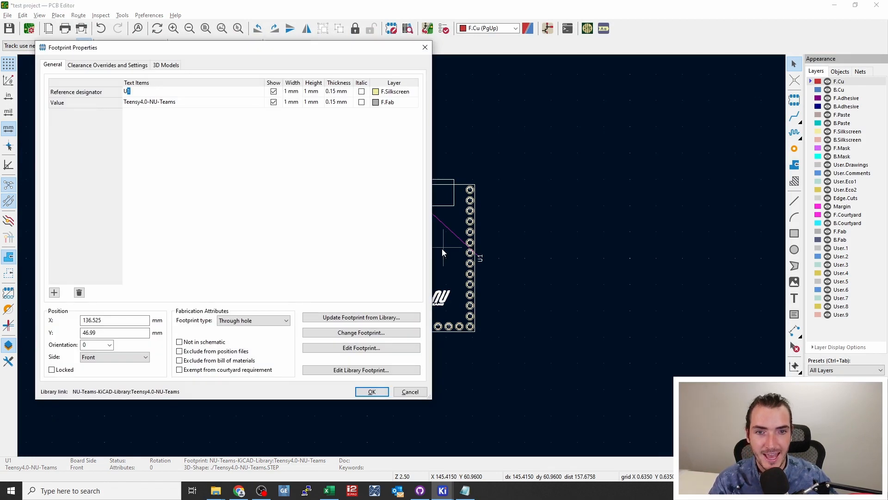
{"action": "left_click", "coordinate": [168, 66]}
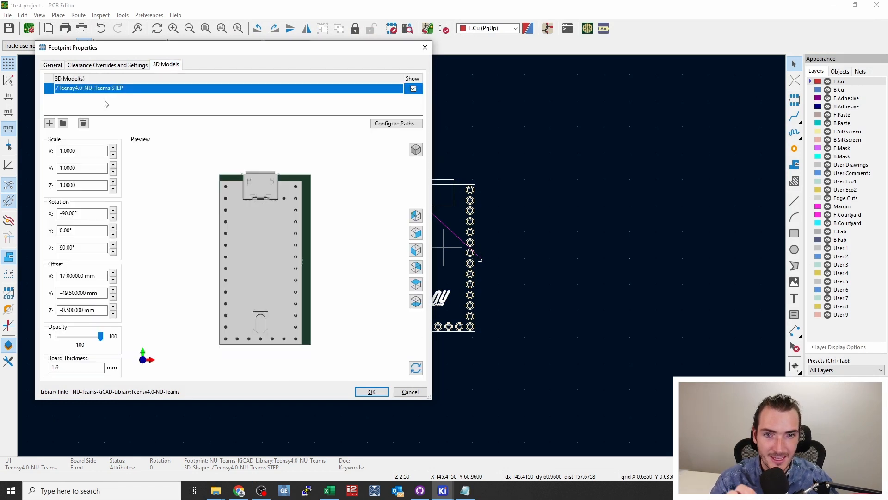
{"action": "left_click", "coordinate": [55, 91]}
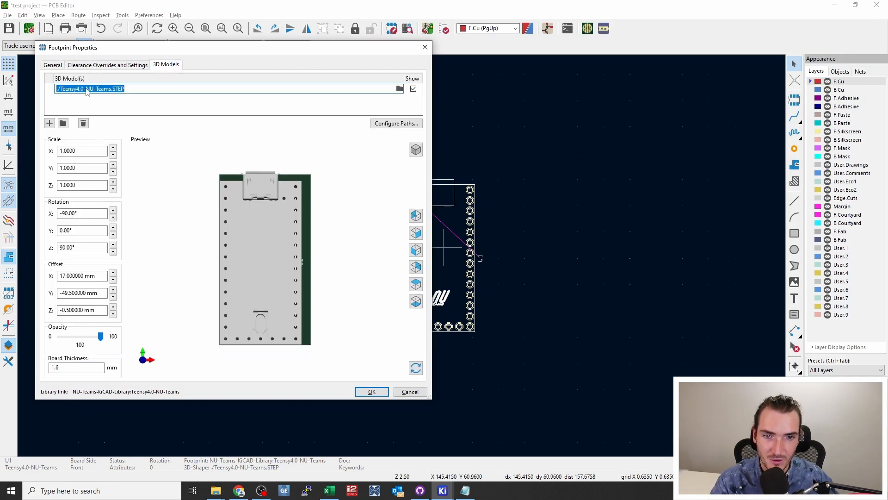
{"action": "left_click", "coordinate": [77, 89]}
{"action": "double_click", "coordinate": [63, 92]}
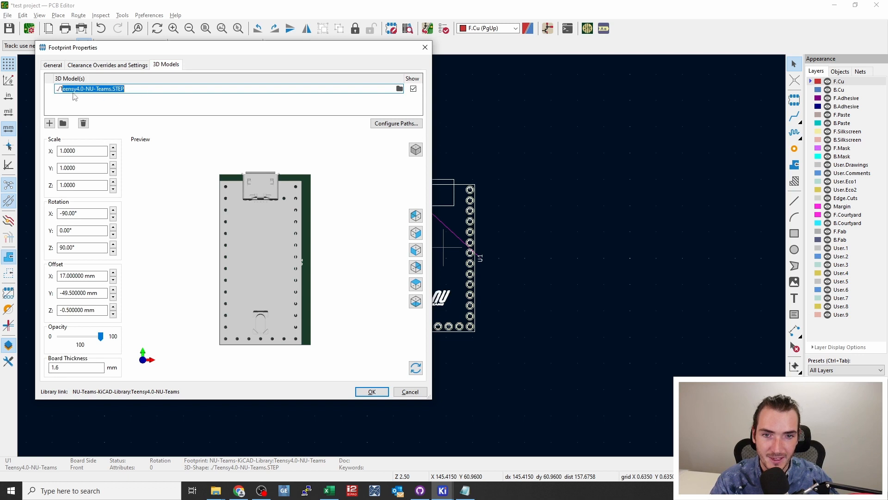
{"action": "left_click", "coordinate": [60, 93]}
{"action": "left_click_drag", "start_coordinate": [62, 93], "coordinate": [54, 91]}
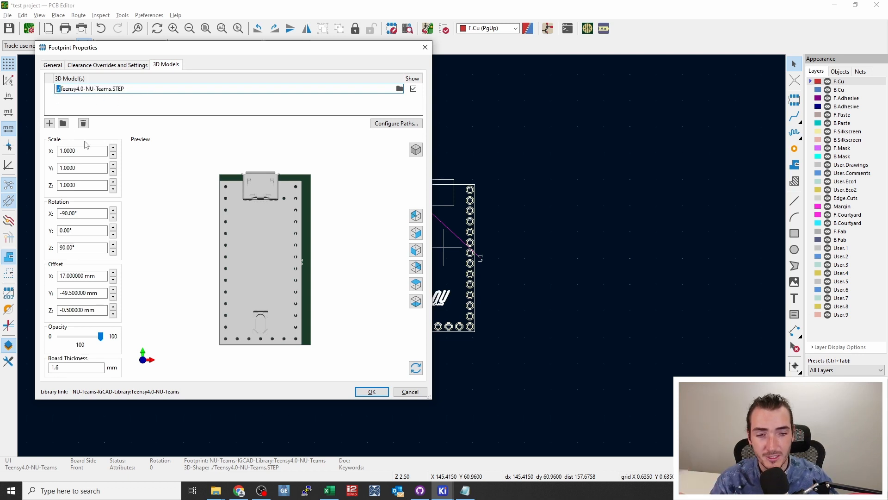
Switch to File Explorer and bring up the NU-Teams-KiCAD-Library folder
{"action": "left_click", "coordinate": [216, 490]}
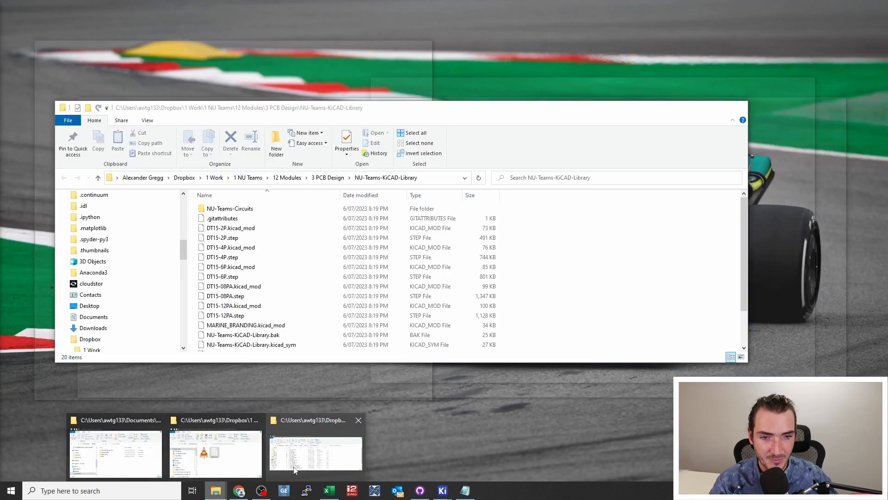
{"action": "left_click", "coordinate": [279, 475]}
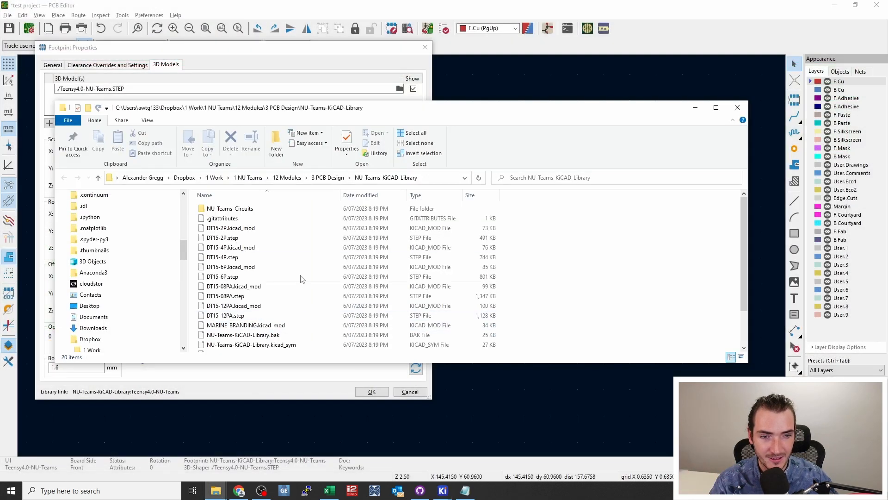